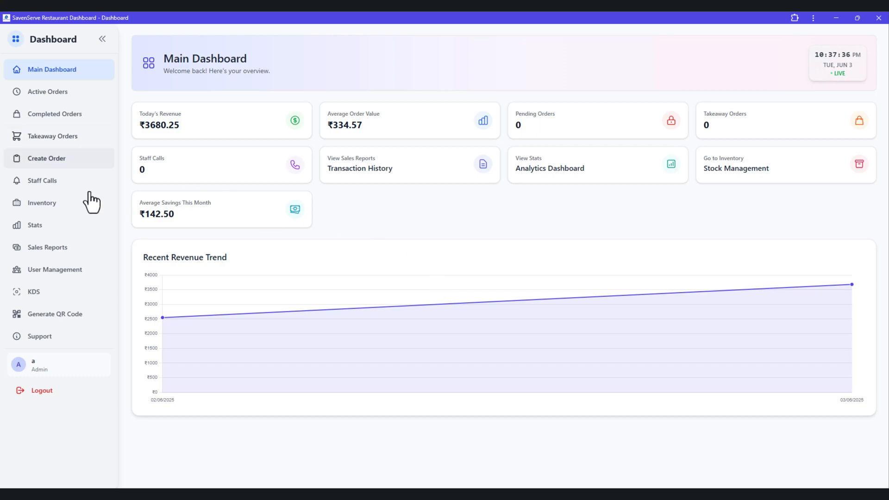
Open User Management and search the users for "chef", clearing the search once the match has been viewed.
left_click(97, 280)
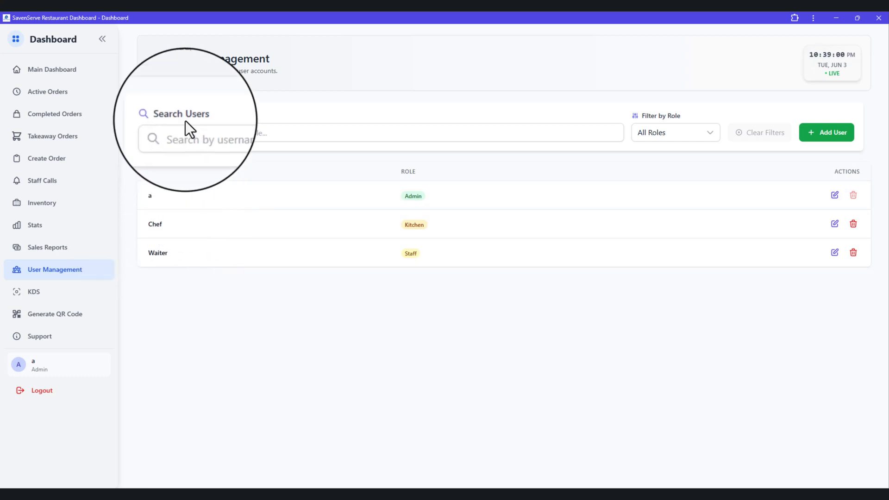
left_click(185, 133)
type("chef")
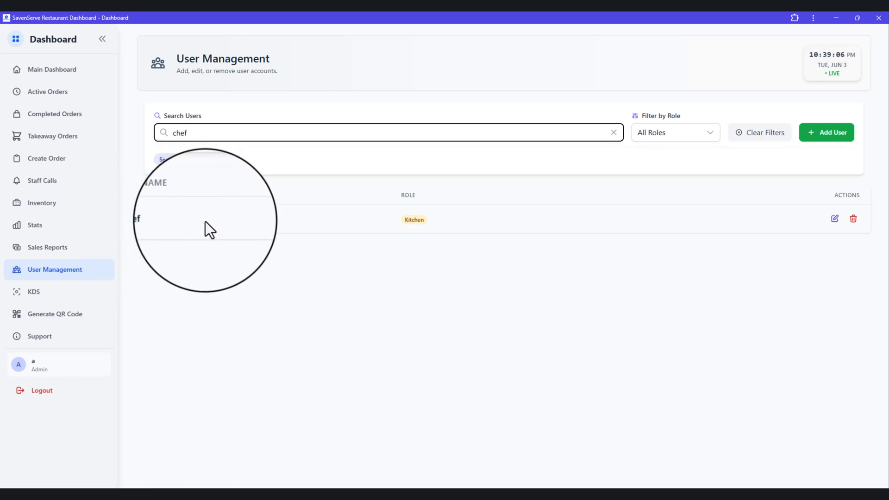
left_click(754, 132)
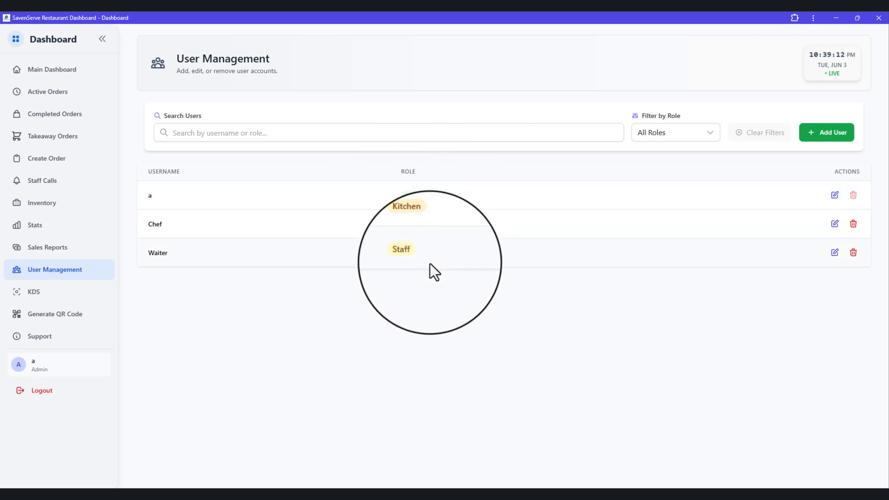
Search the users by the role "staff" and clear the search text.
left_click(412, 133)
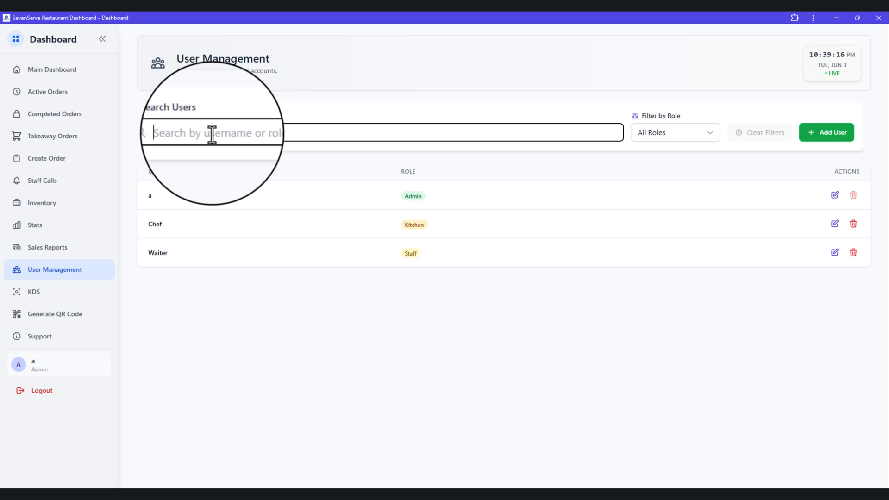
type("staff")
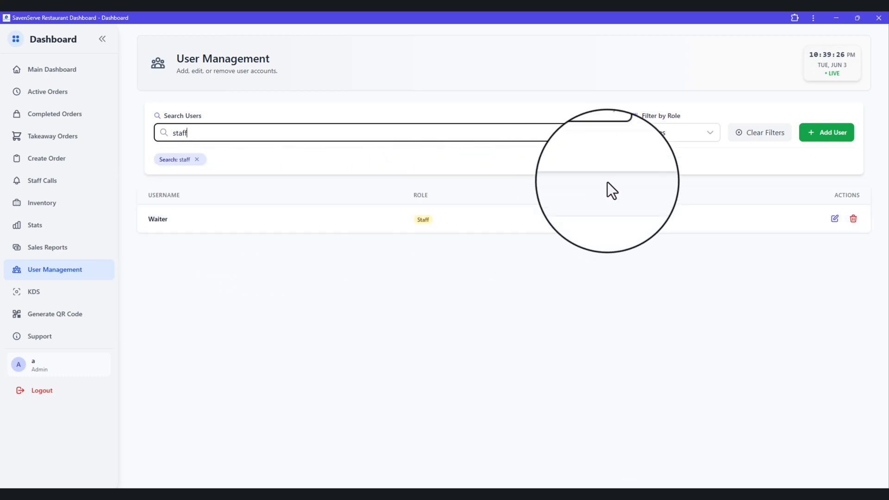
left_click(615, 140)
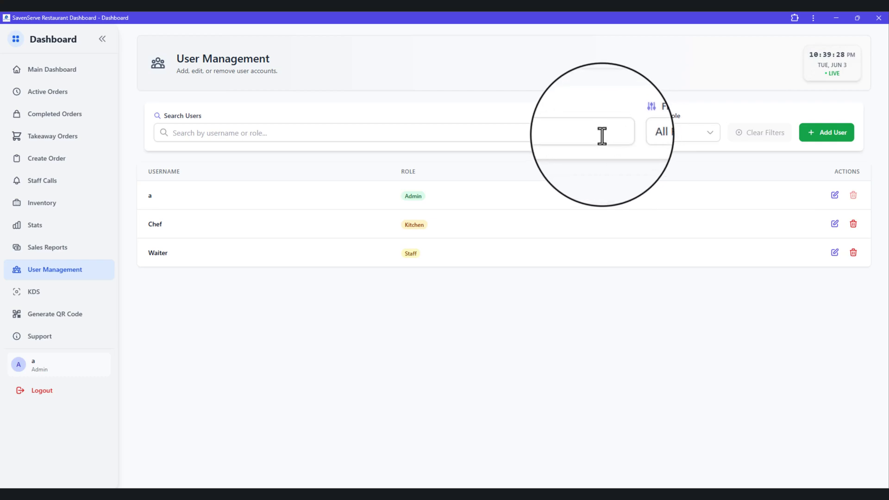
Filter the user list by the Admin, Staff and Kitchen roles in turn, and clear the filters.
left_click(641, 132)
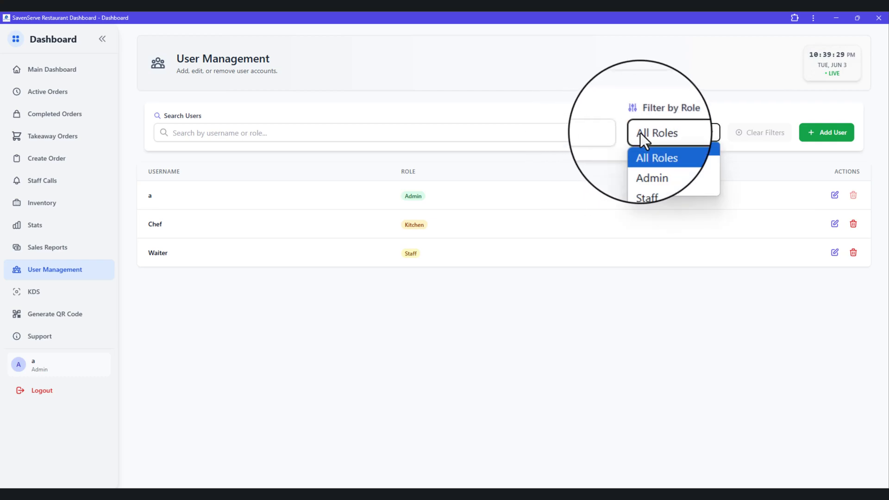
left_click(653, 165)
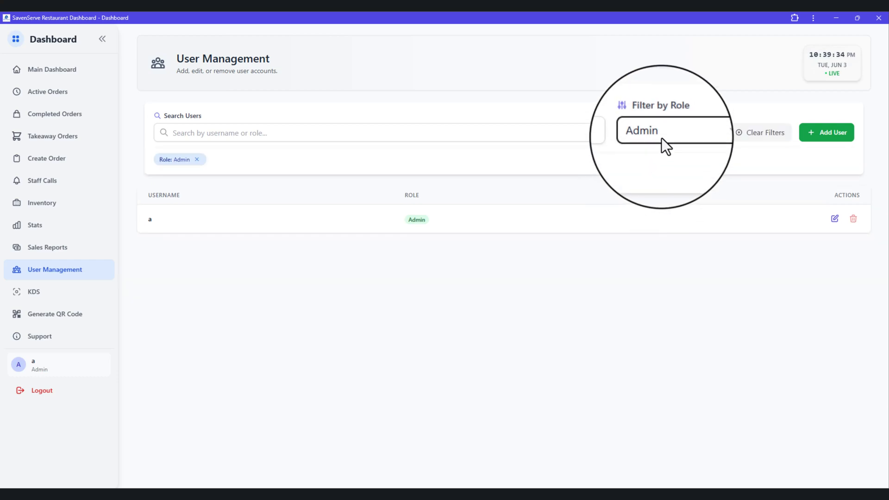
left_click(662, 138)
left_click(660, 174)
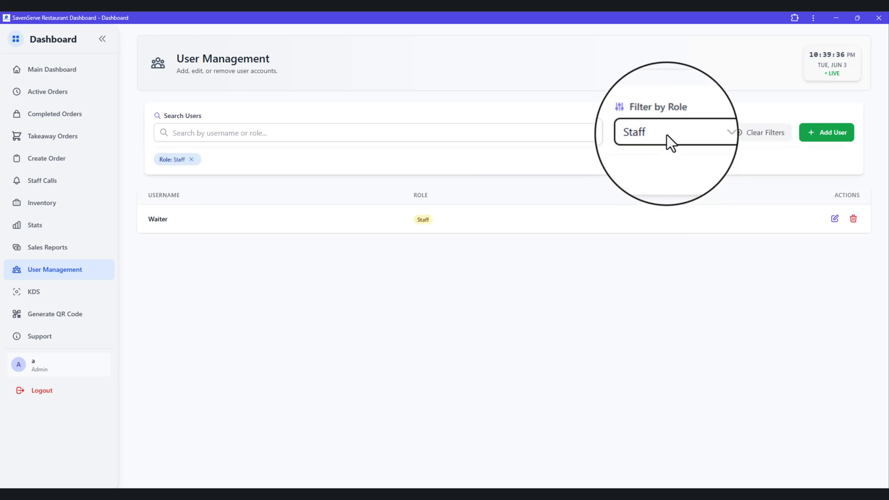
left_click(667, 135)
left_click(666, 185)
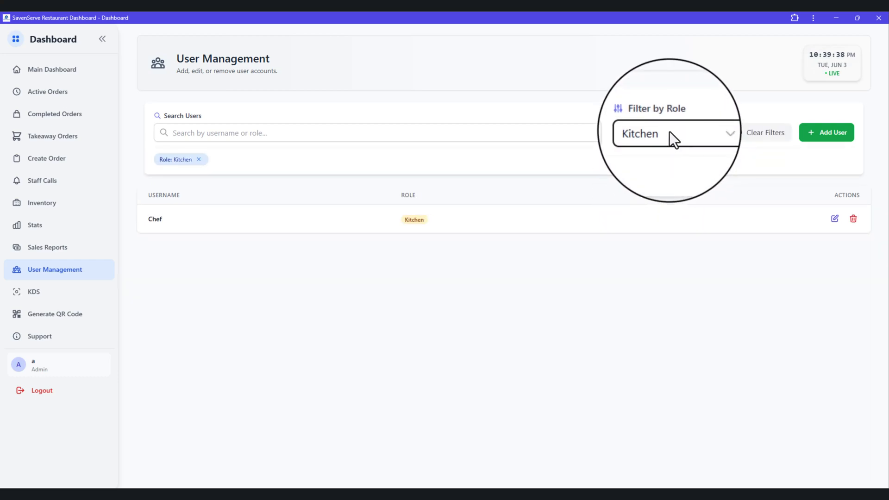
left_click(669, 132)
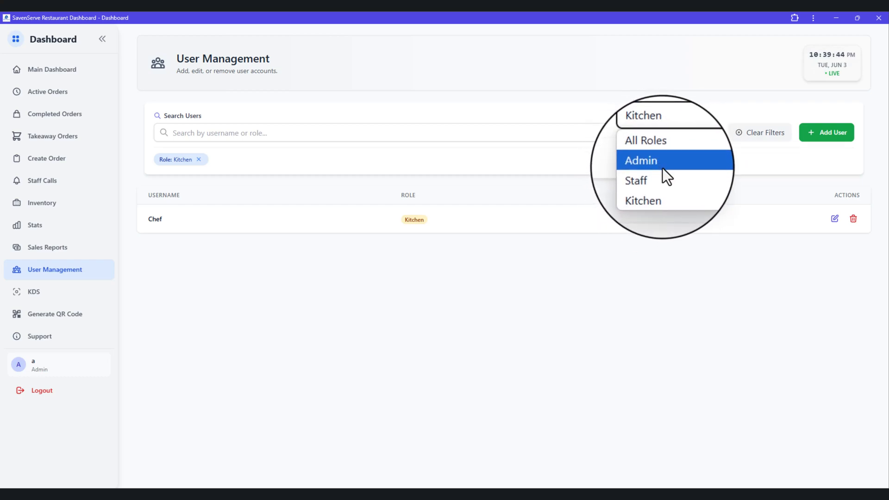
left_click(743, 138)
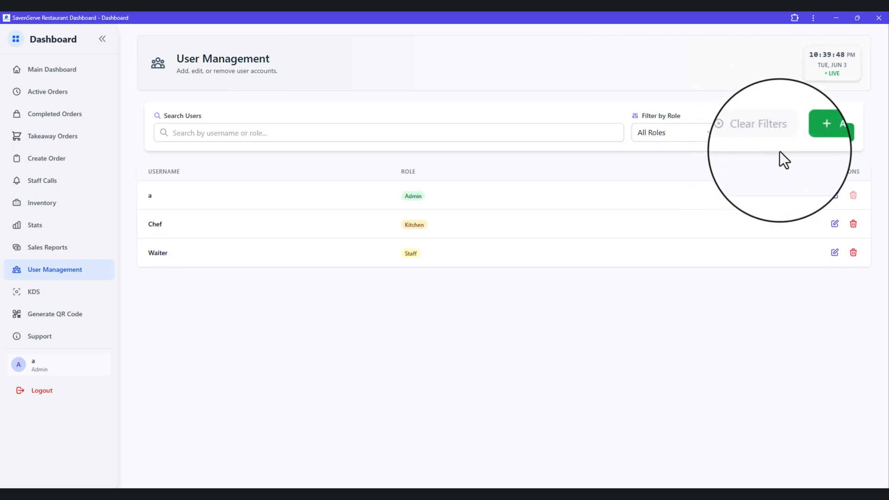
Start a new user account with the username "Manager" and enter its account password.
left_click(824, 144)
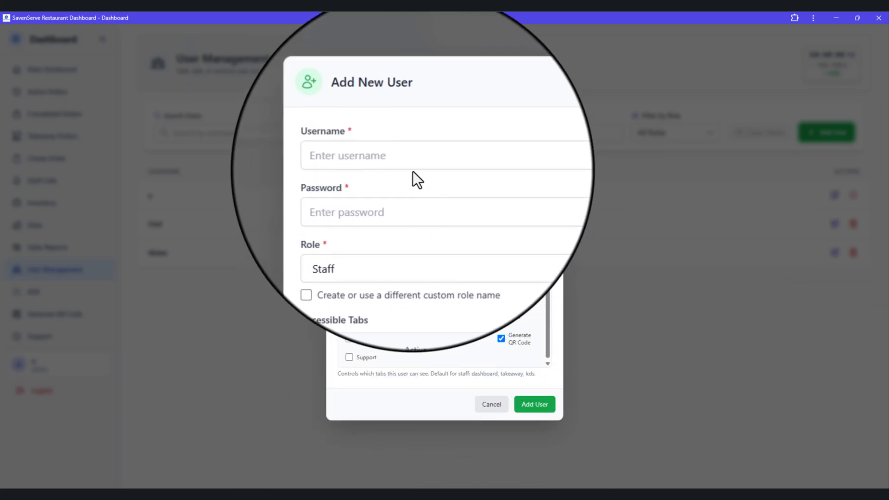
left_click(412, 166)
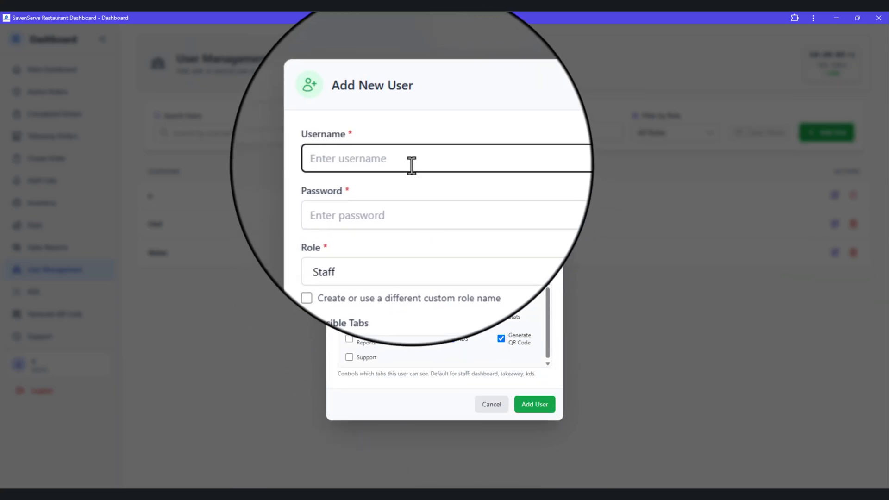
type("Manager")
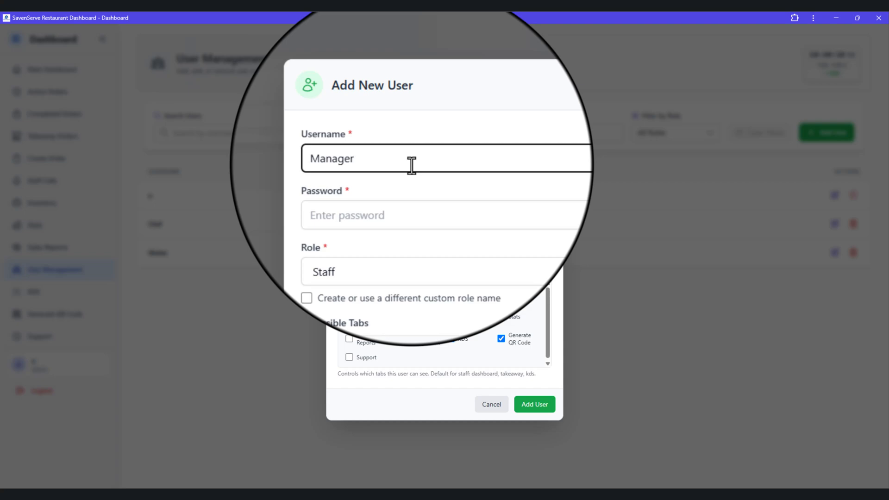
left_click(404, 200)
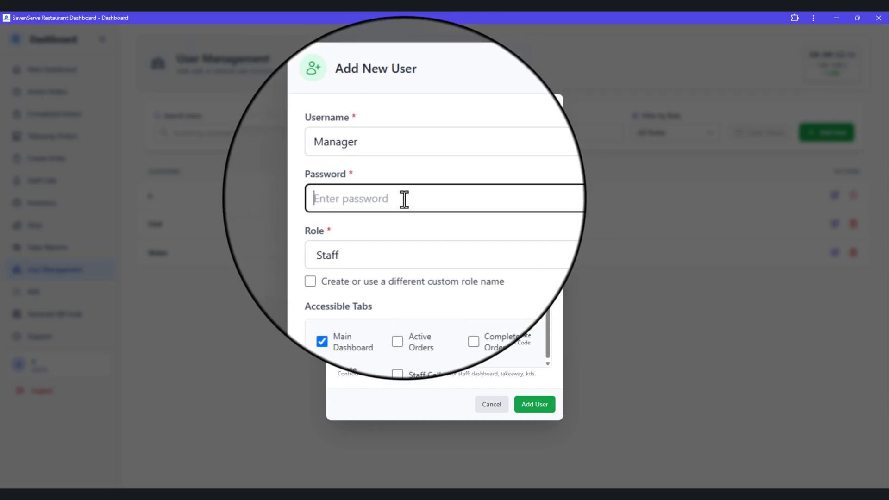
type("1")
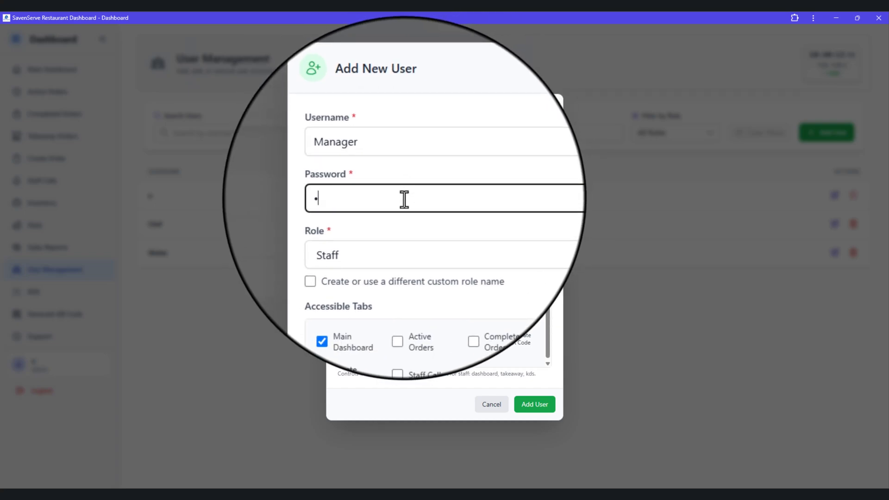
Review the available roles and set the new user's role to Manager.
left_click(399, 235)
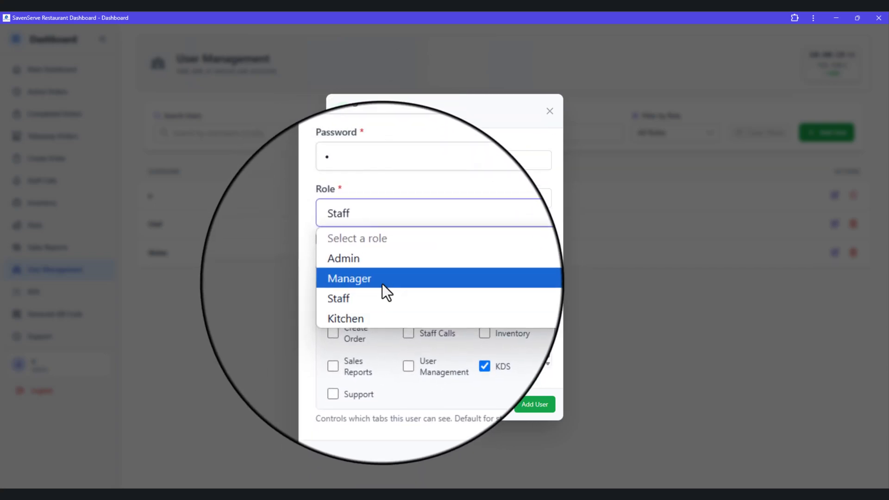
left_click(399, 225)
left_click(396, 234)
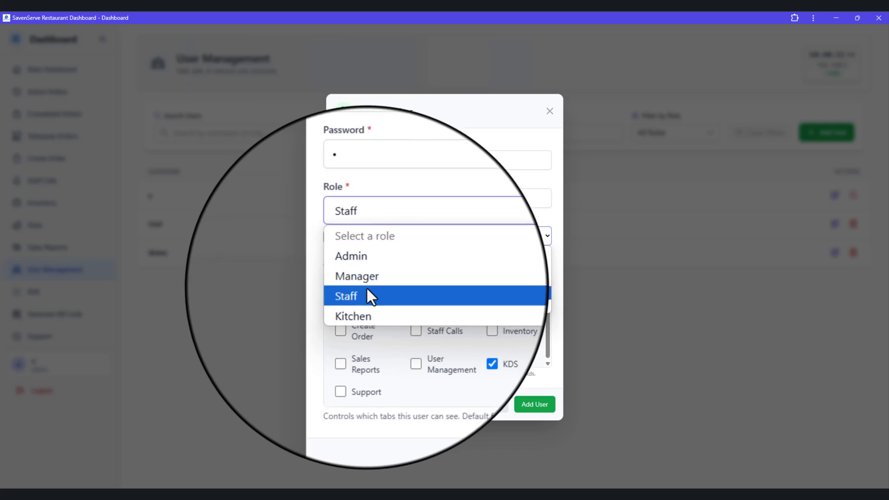
left_click(385, 222)
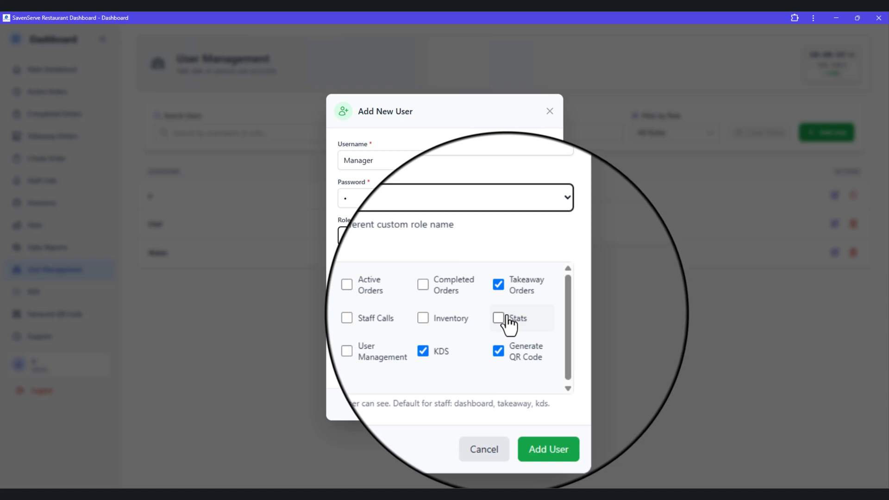
left_click(428, 242)
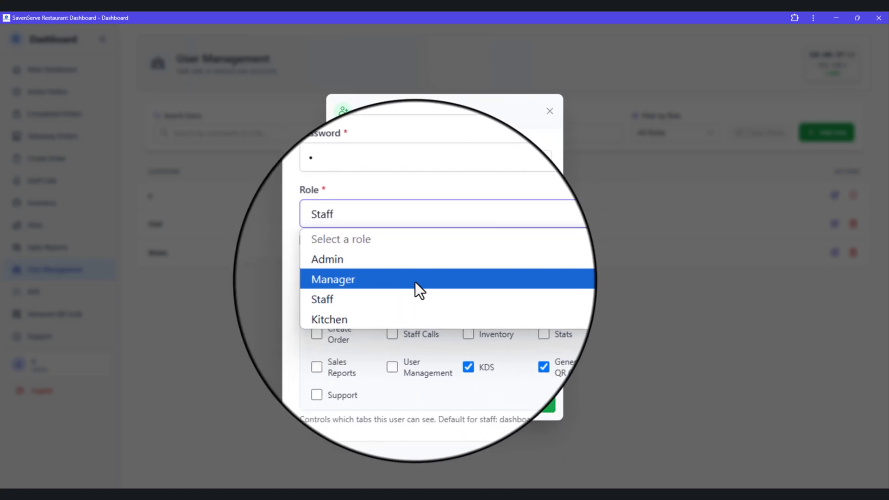
left_click(415, 281)
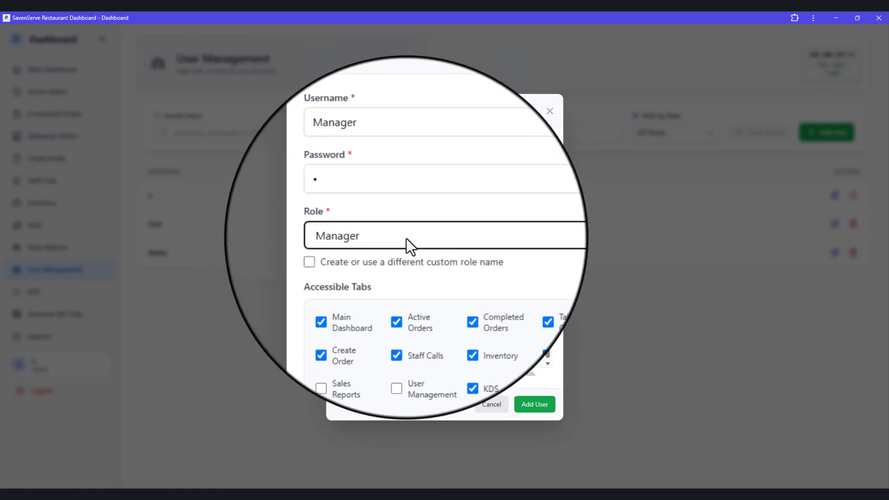
Try the Admin role with access removed for KDS, User Management, Sales Reports, Create Order, Staff Calls, Inventory and Generate QR Code.
left_click(405, 239)
left_click(384, 271)
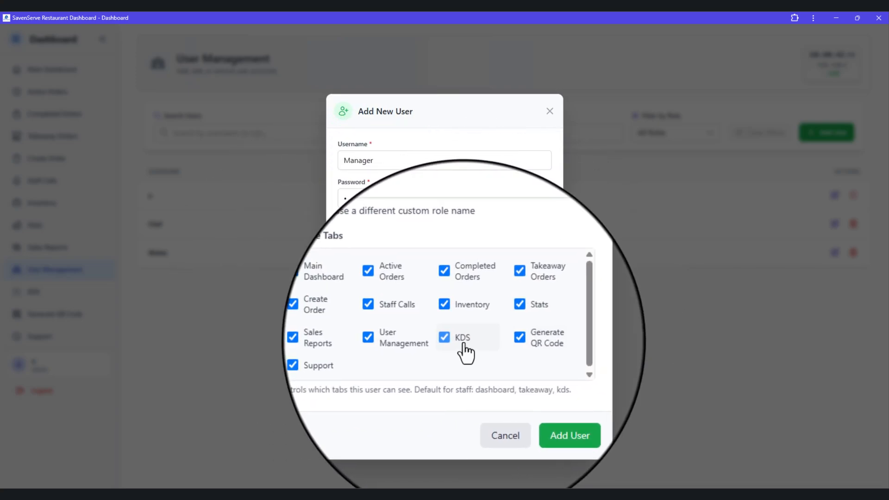
left_click(462, 342)
left_click(417, 342)
left_click(356, 341)
left_click(356, 325)
left_click(418, 324)
left_click(462, 324)
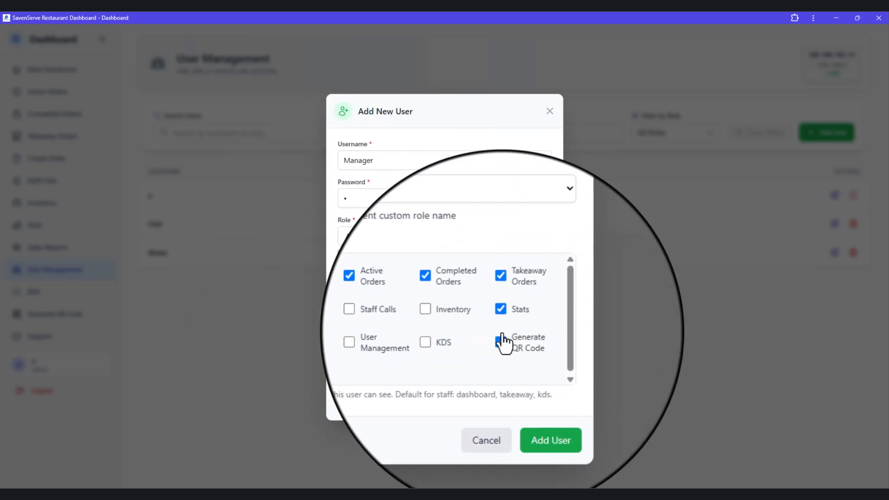
left_click(504, 342)
Set the role back to Manager with its default tab access, and save the new user.
left_click(431, 239)
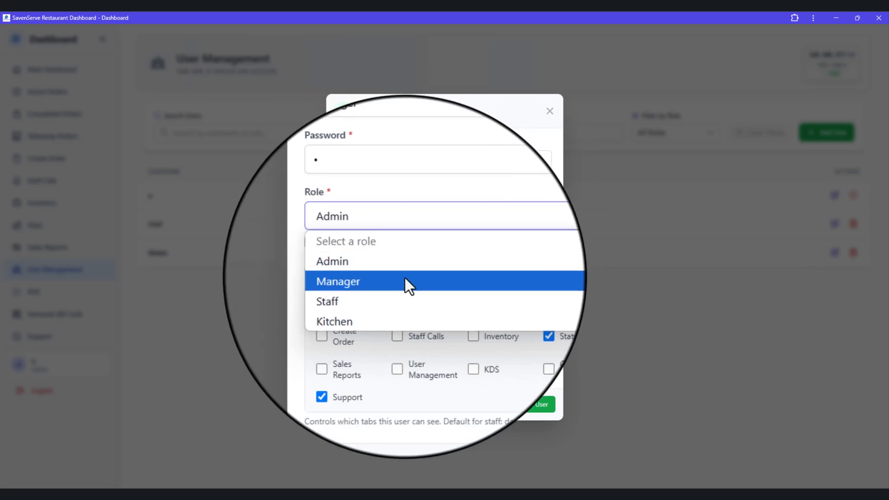
left_click(405, 277)
left_click(392, 244)
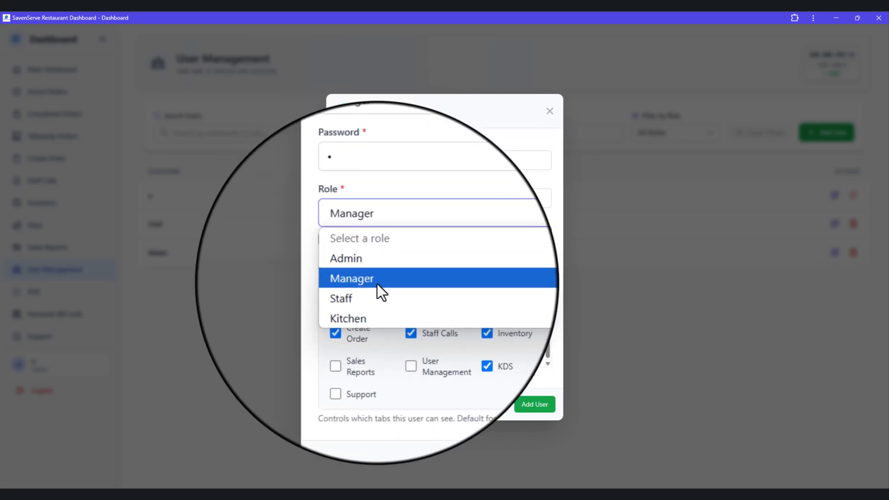
left_click(377, 283)
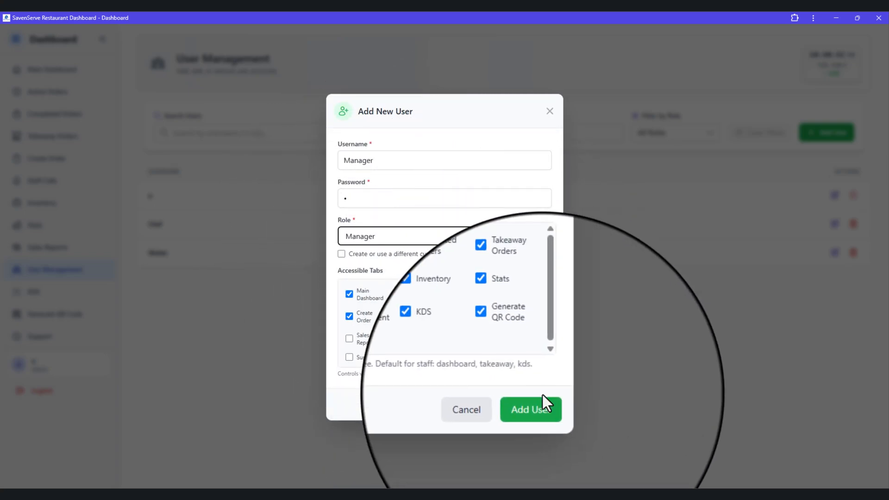
left_click(546, 410)
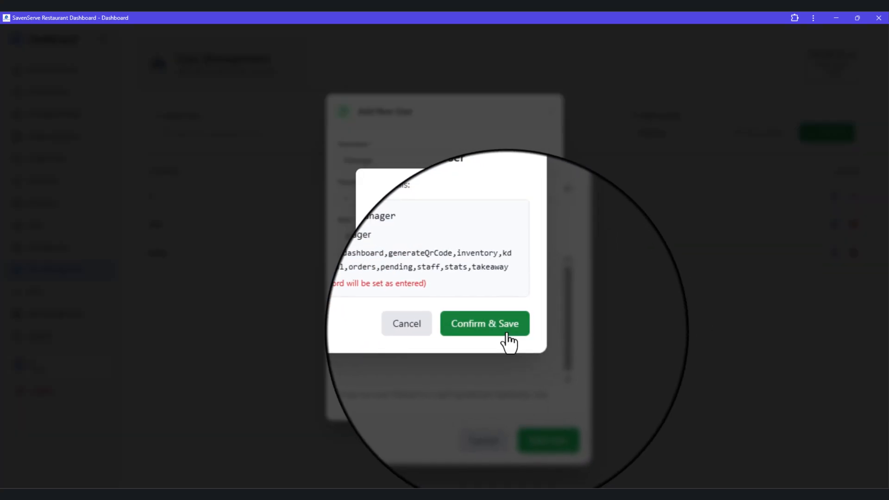
left_click(507, 332)
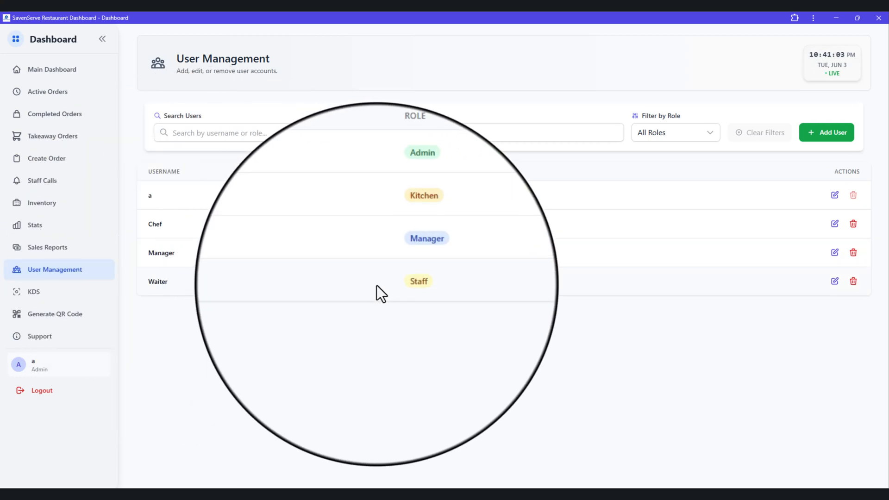
Start a new user account with the username "Maanager 1st Floor" and enter its account password.
left_click(815, 137)
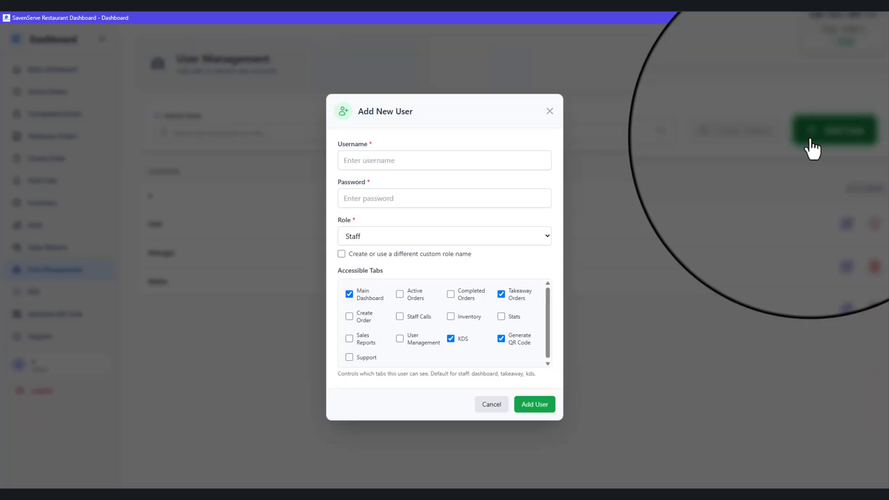
left_click(454, 159)
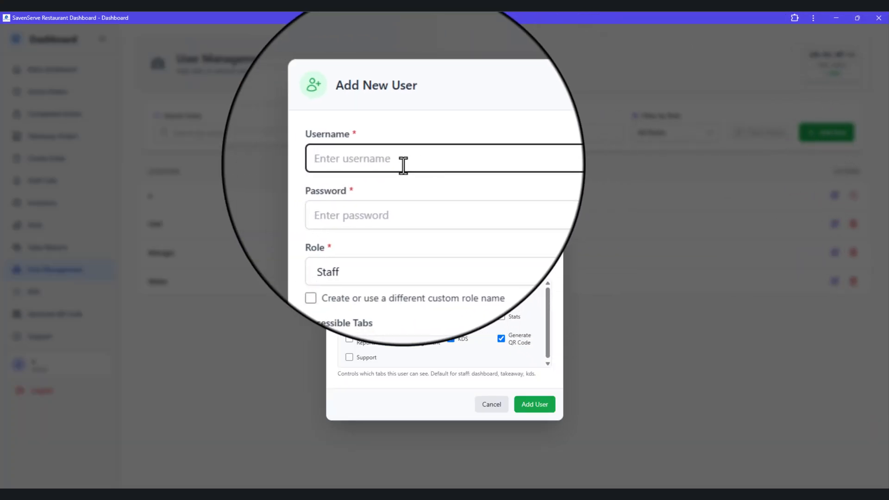
type("Maanager 1st Floor")
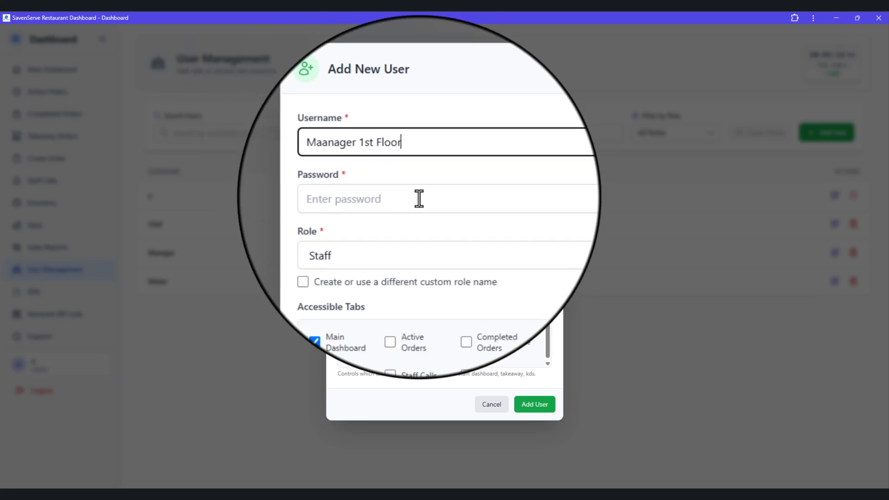
left_click(417, 198)
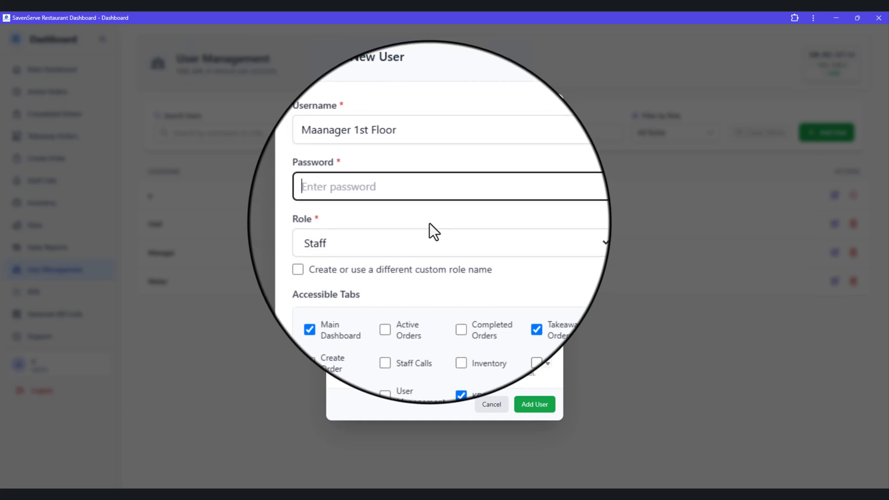
type("•••••••")
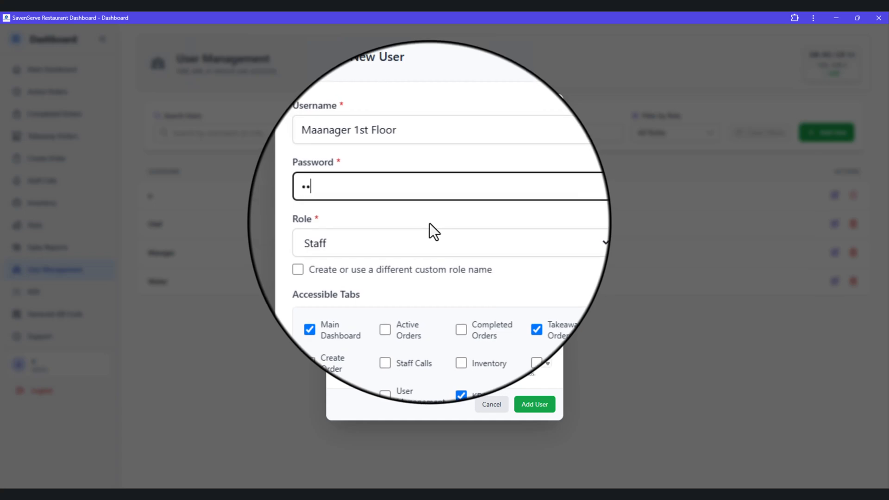
Give the new user a custom role named "Manager1" instead of one of the existing roles.
left_click(418, 232)
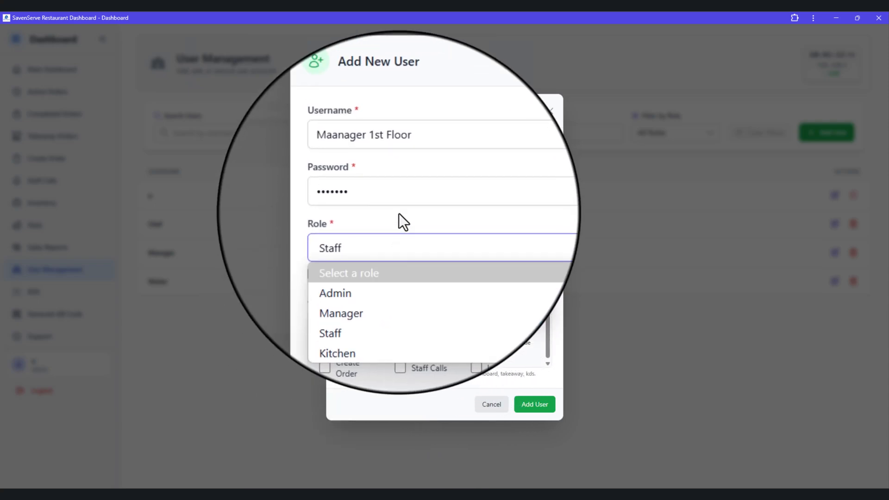
left_click(399, 213)
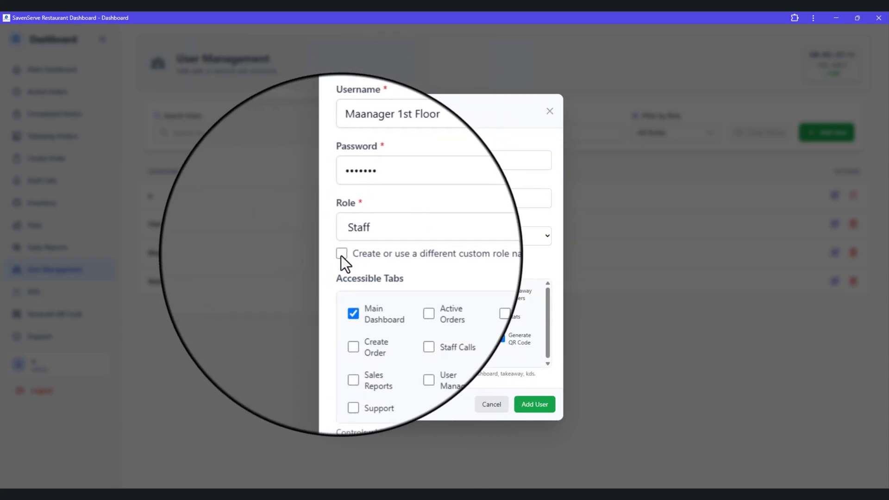
left_click(341, 254)
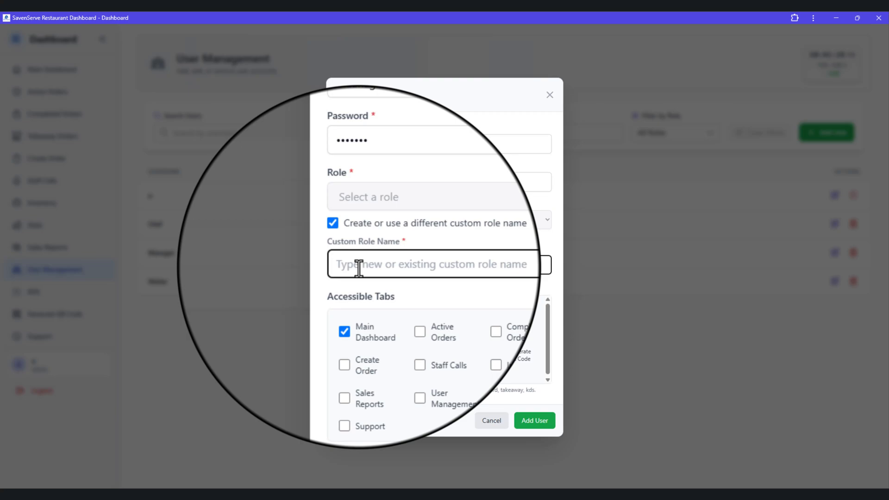
type("Manager1")
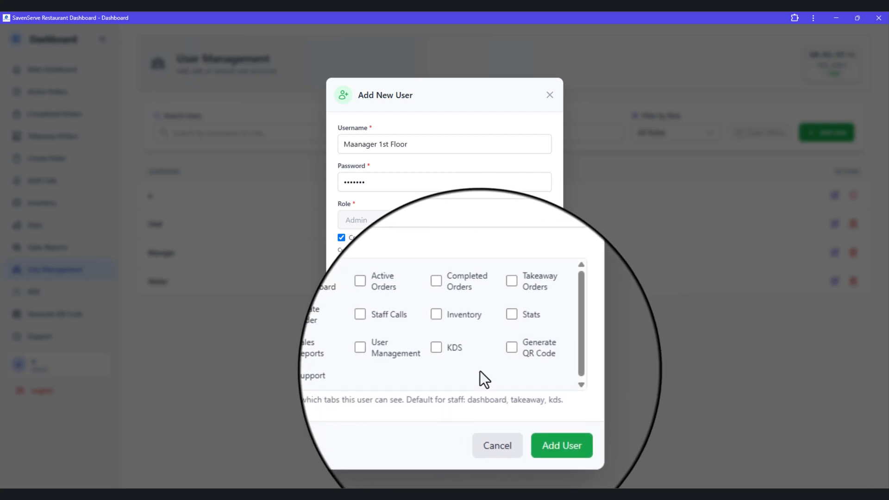
Grant the new user access to Generate QR Code and KDS, and save the account.
left_click(506, 352)
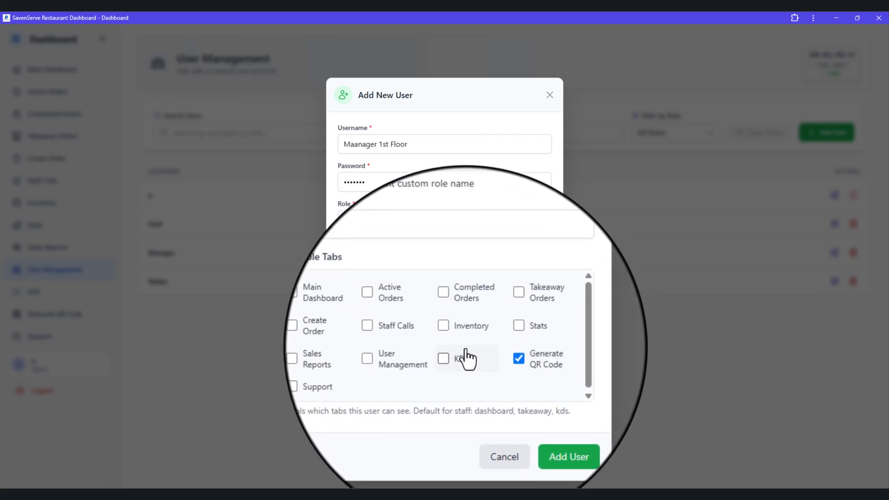
left_click(465, 353)
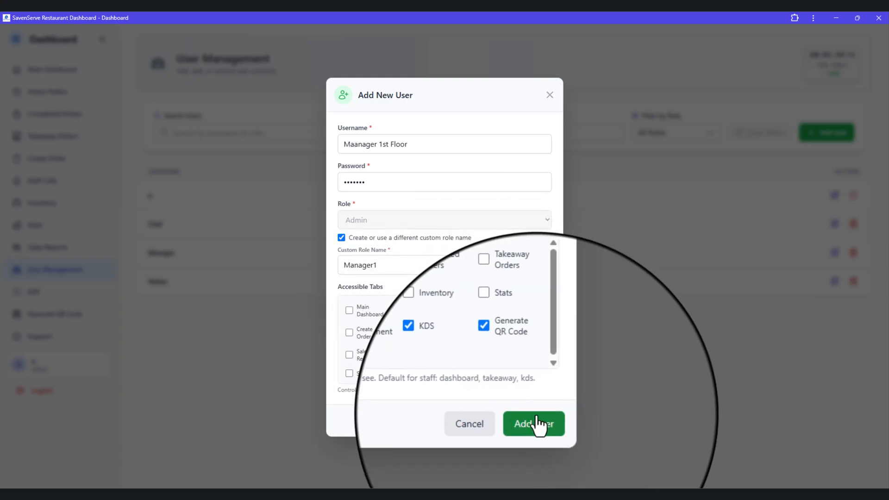
left_click(537, 426)
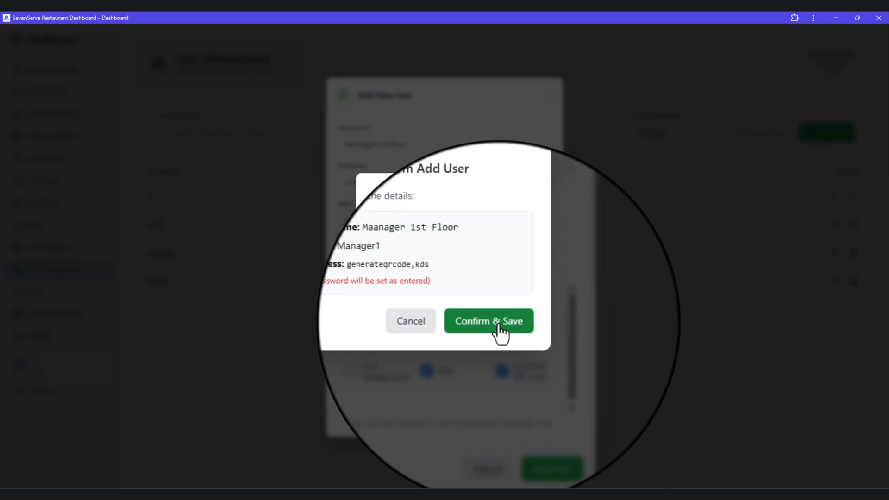
left_click(499, 326)
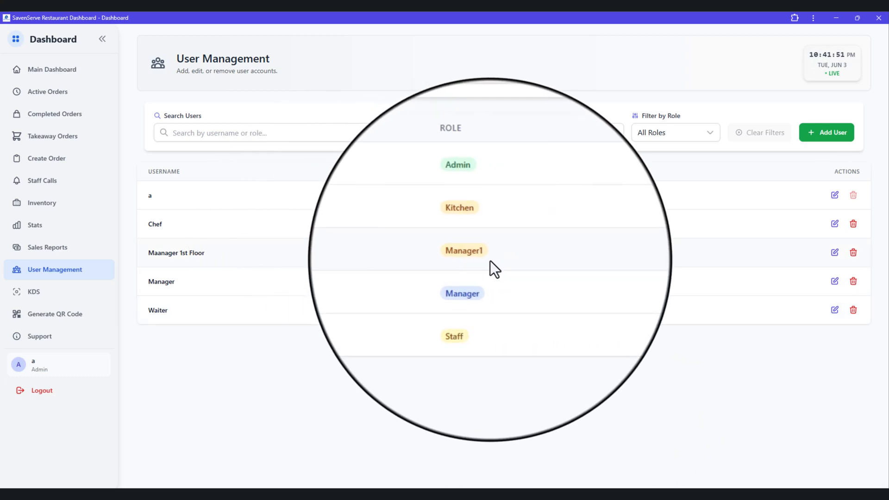
Check the role filter and the Manager1 role's tab access in a new user form, and discard the form.
left_click(648, 132)
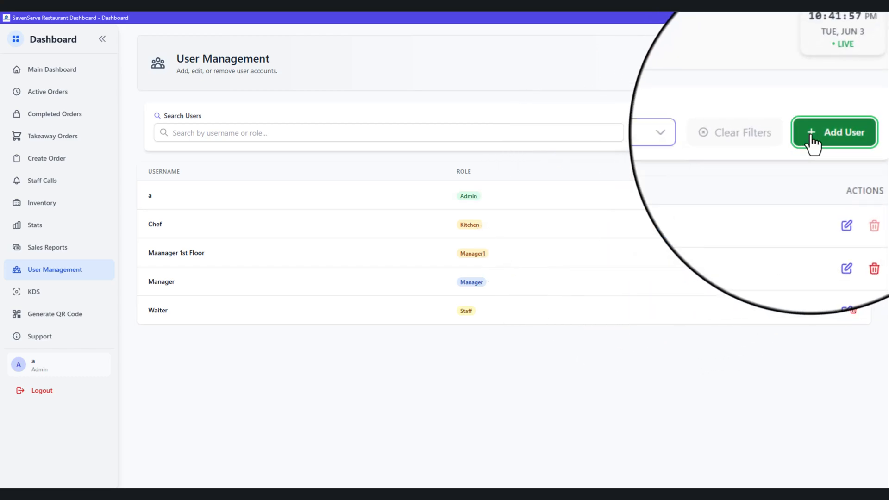
left_click(811, 135)
left_click(499, 239)
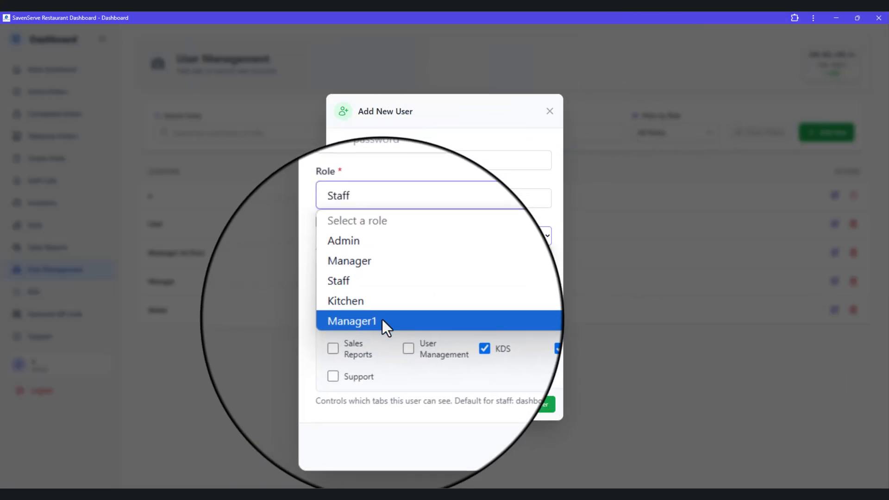
left_click(383, 320)
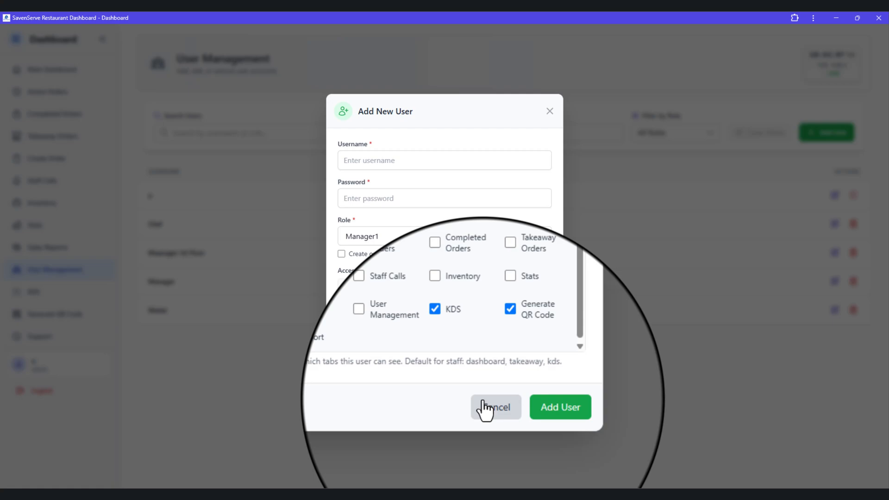
left_click(482, 407)
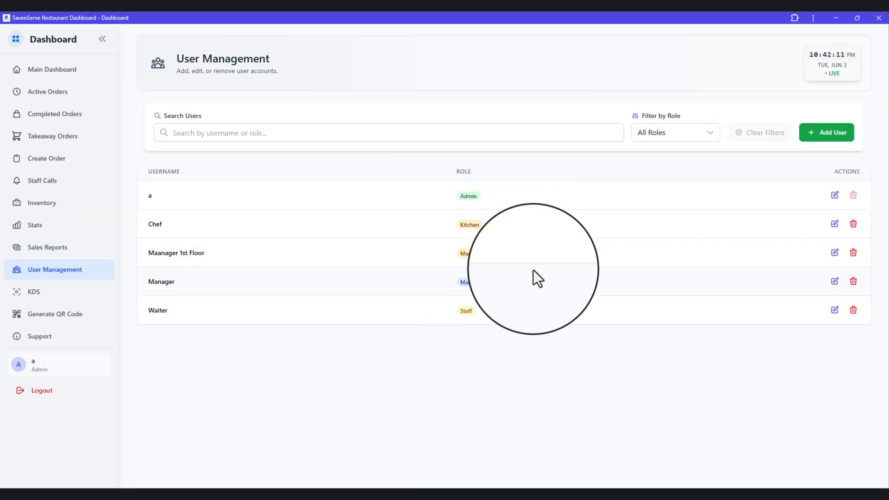
Open the Manager account for editing and review its username, password, role and tab access settings.
left_click(835, 281)
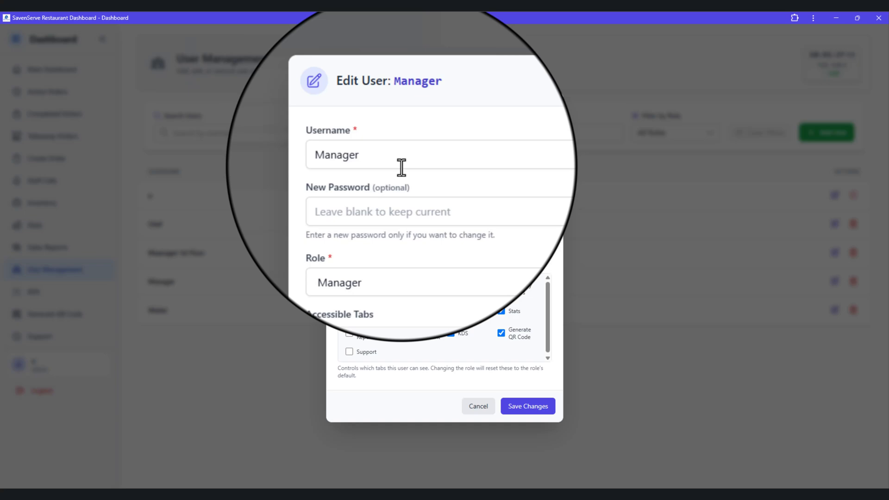
left_click(401, 167)
left_click(370, 199)
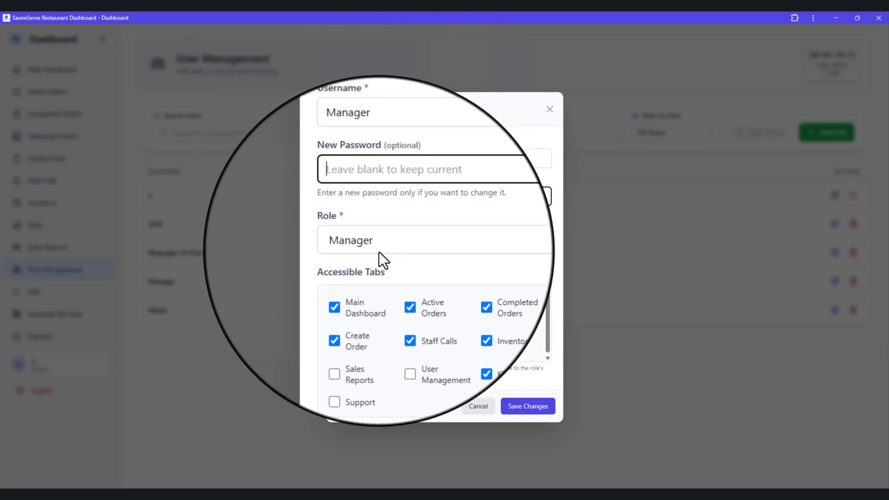
scroll(440, 292, "down", 2)
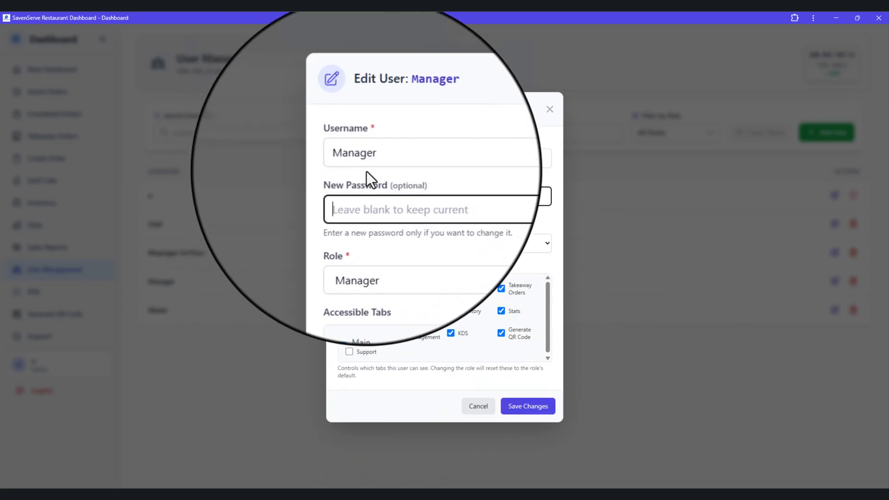
Try removing the Manager account's access to Completed Orders, Takeaway Orders, Stats and Inventory.
left_click(456, 291)
left_click(505, 291)
left_click(505, 311)
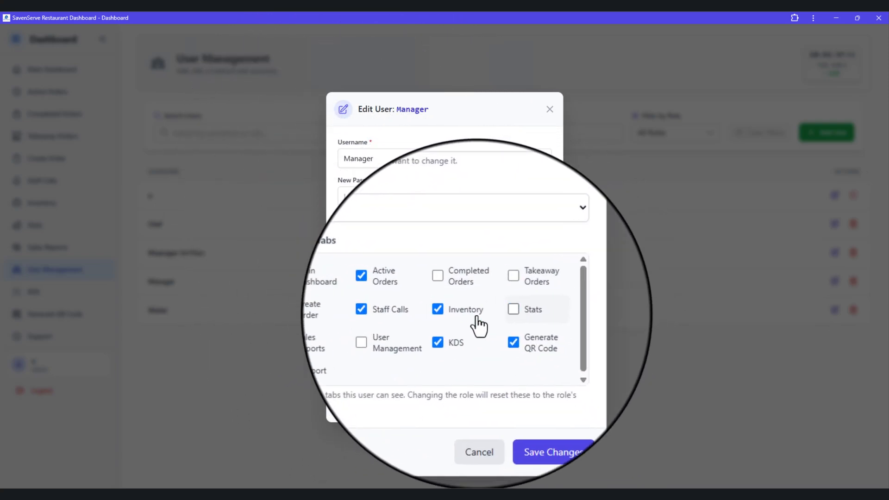
left_click(468, 312)
Try the Staff role on the Manager account, and return it to the Manager role with default tab access.
left_click(405, 250)
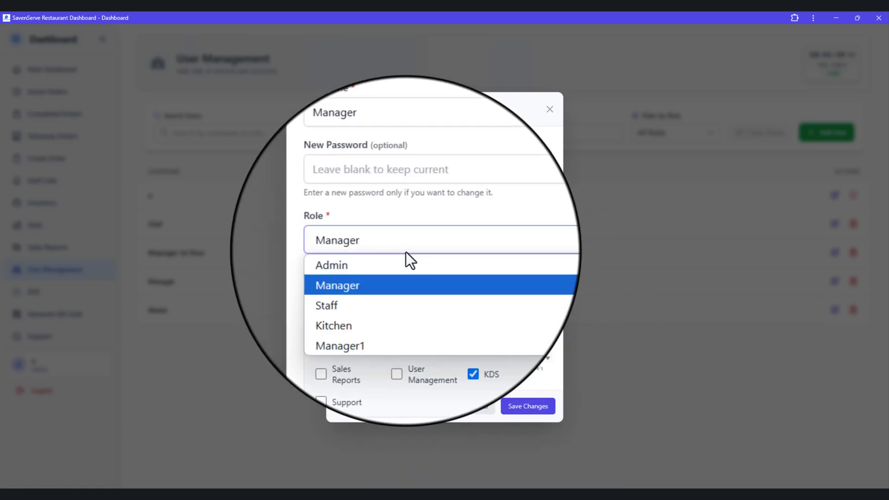
left_click(387, 291)
left_click(401, 246)
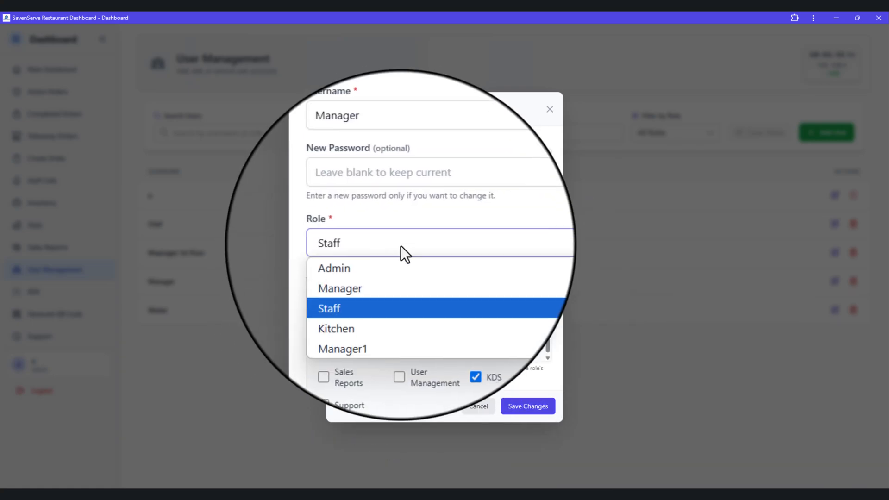
left_click(381, 274)
Review the update confirmation for the Manager account, and discard the edit without saving.
left_click(510, 415)
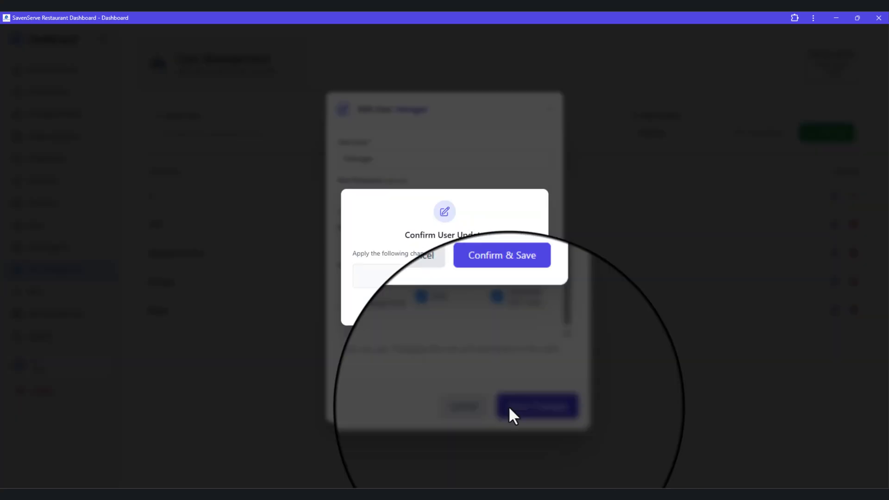
left_click(463, 306)
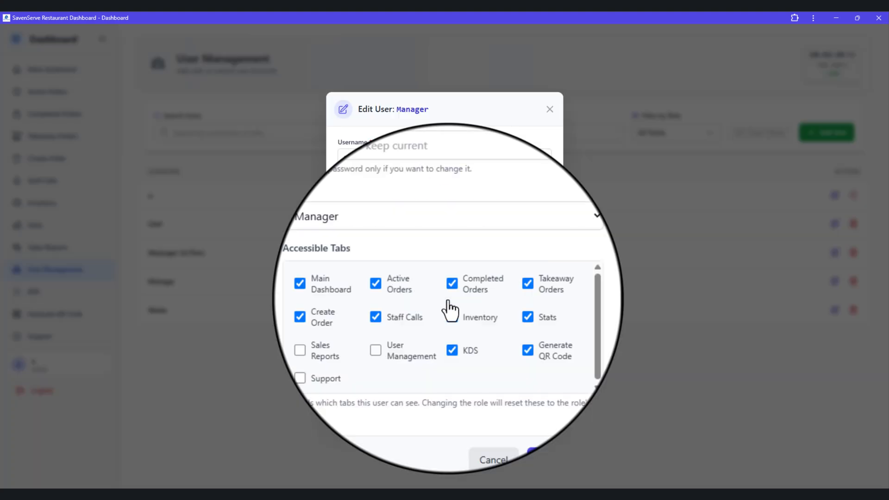
left_click(479, 408)
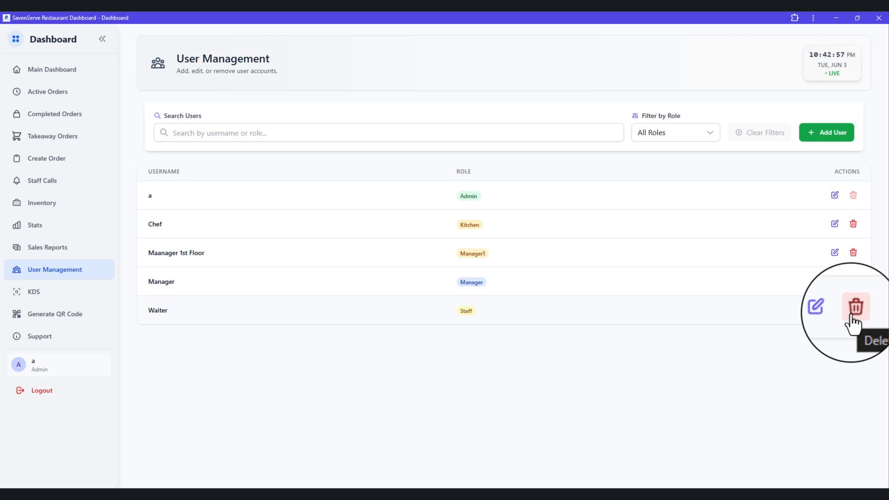
Delete the user "Maanager 1st Floor" from the user list.
left_click(853, 252)
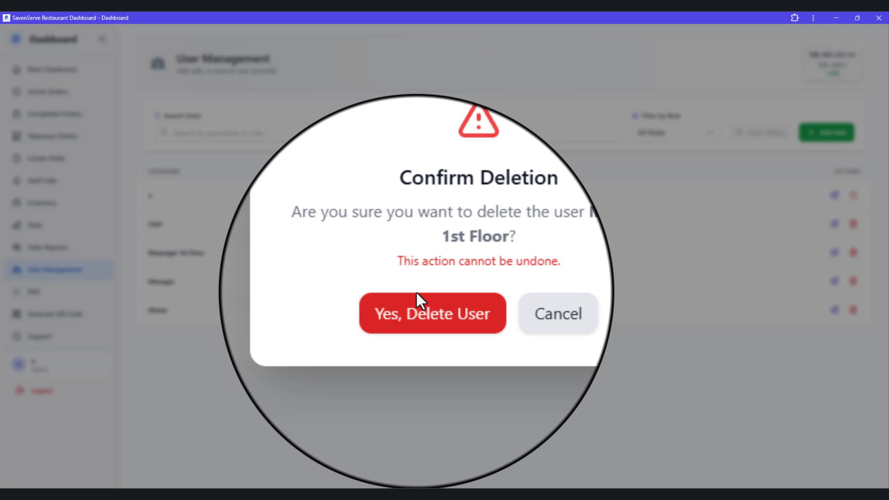
left_click(415, 311)
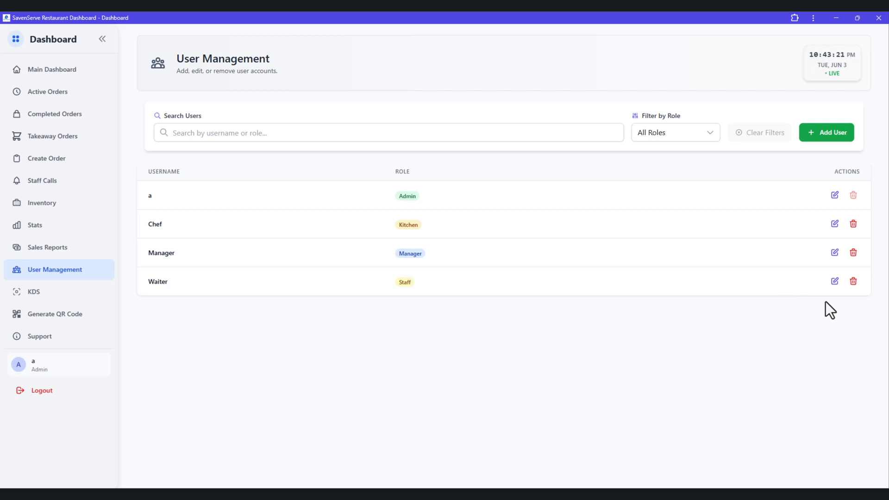
Enter a new password for the Waiter account and save the update.
left_click(835, 281)
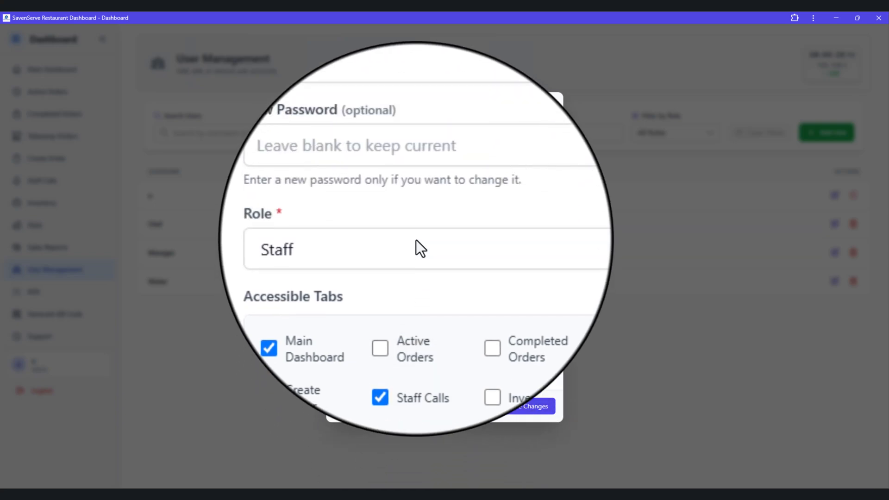
left_click(413, 201)
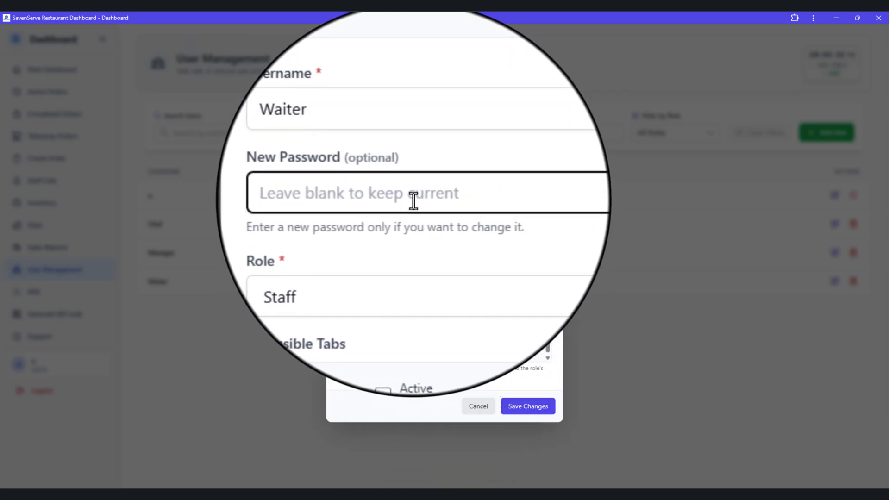
type("w")
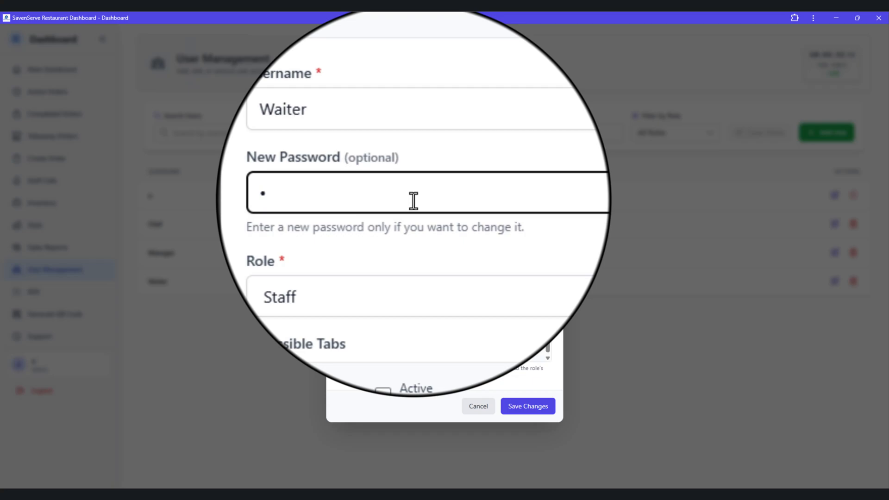
left_click(528, 406)
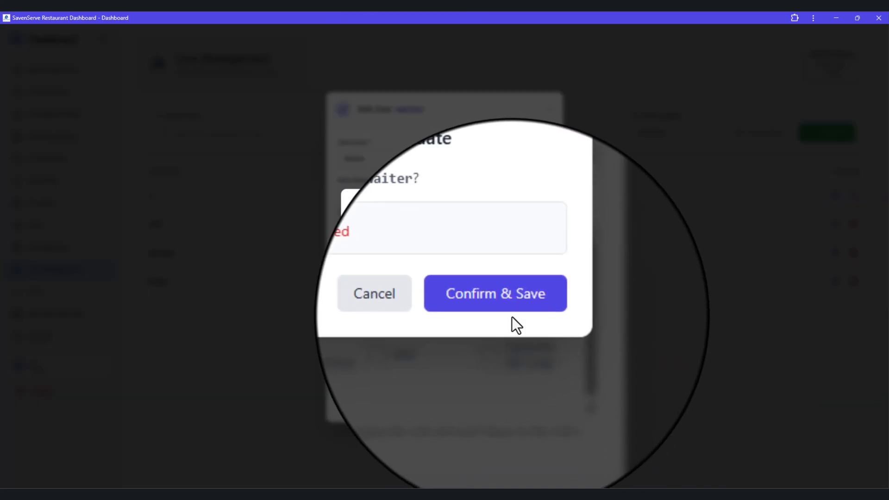
left_click(509, 314)
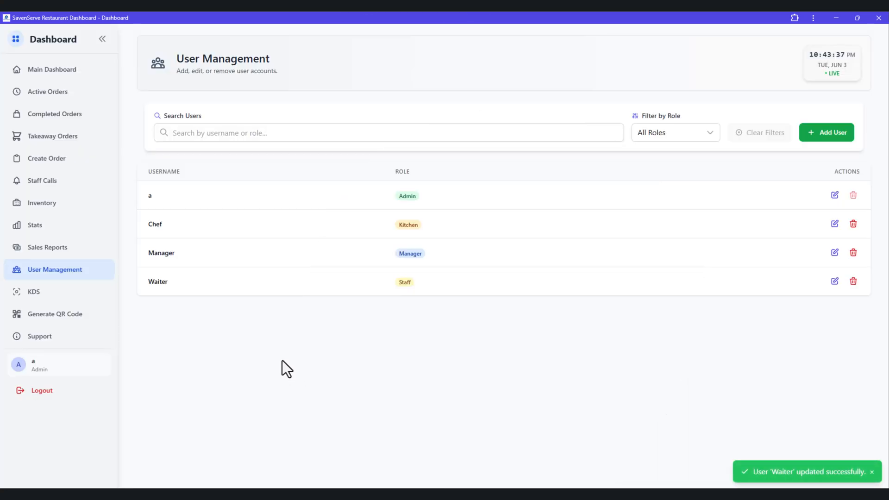
Log out of the admin account and confirm the logout.
left_click(82, 398)
left_click(399, 300)
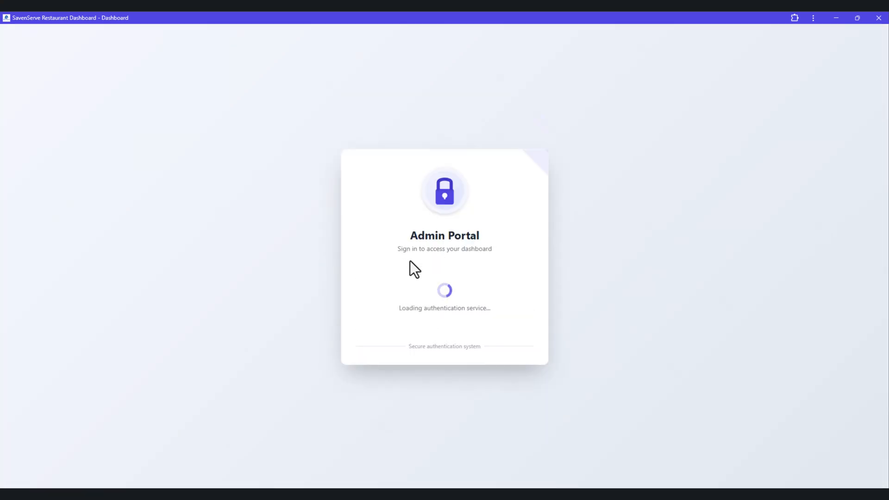
Try to sign in with the lowercase username "waiter" and the account password.
left_click(410, 258)
type("wait")
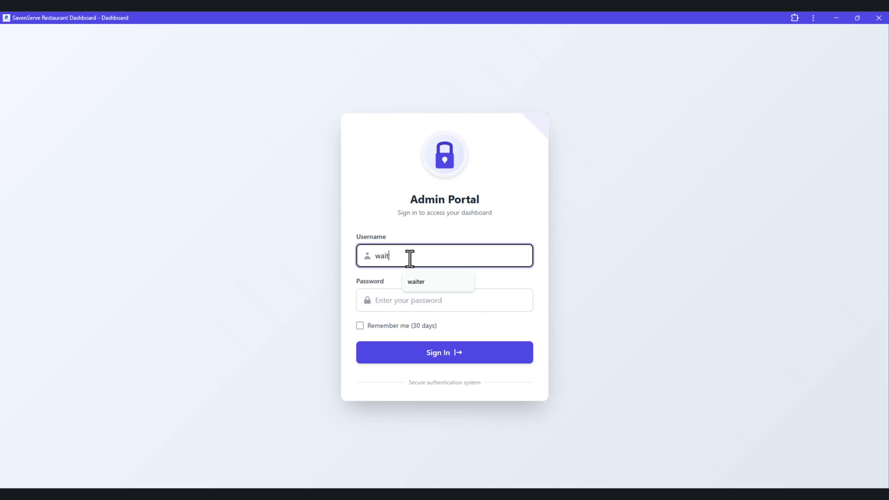
type("er")
left_click(407, 300)
type("w")
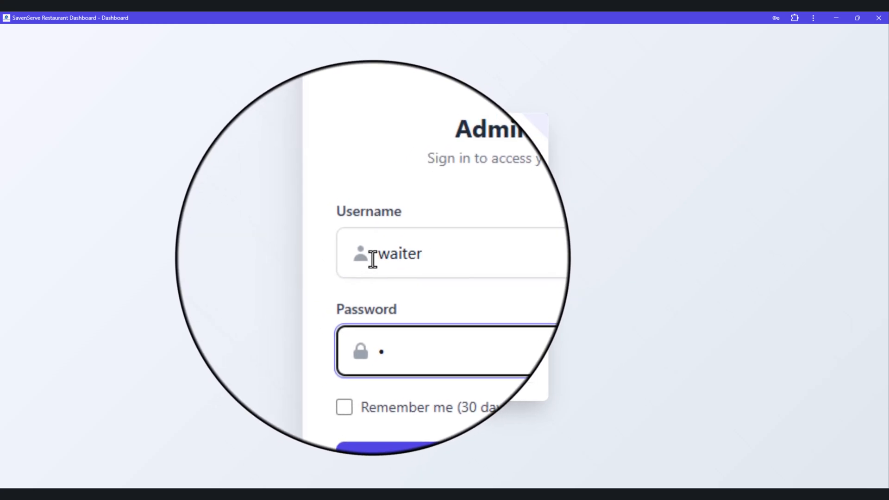
double_click(397, 259)
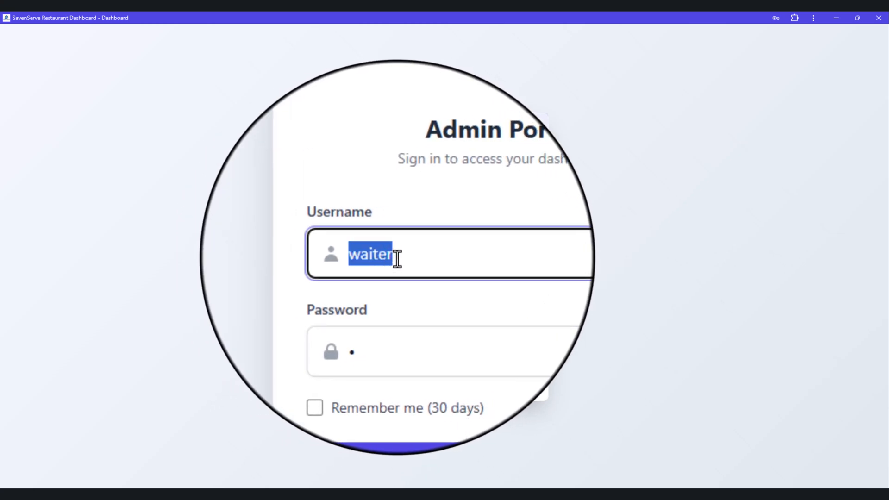
left_click(397, 259)
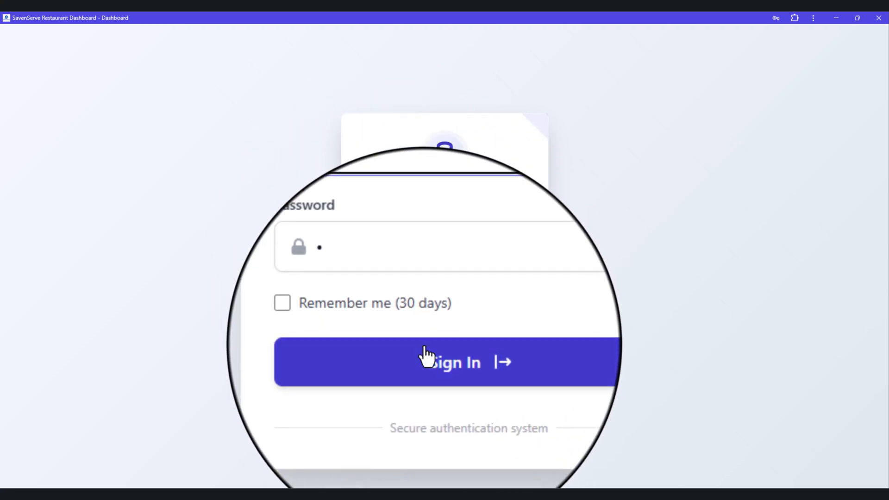
left_click(423, 357)
Sign in with the capitalized username "Waiter" and re-enter the account password.
left_click_drag(412, 336, 484, 334)
left_click_drag(428, 249, 370, 241)
type("Waiter")
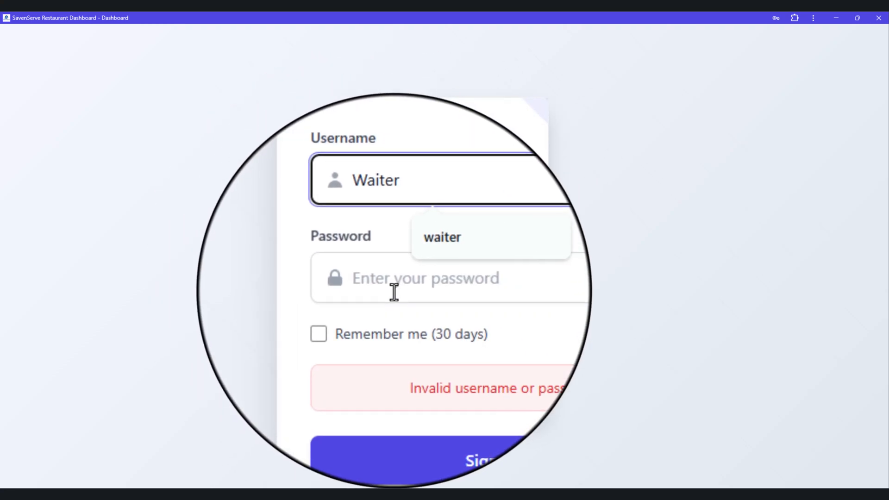
left_click(394, 292)
type("•")
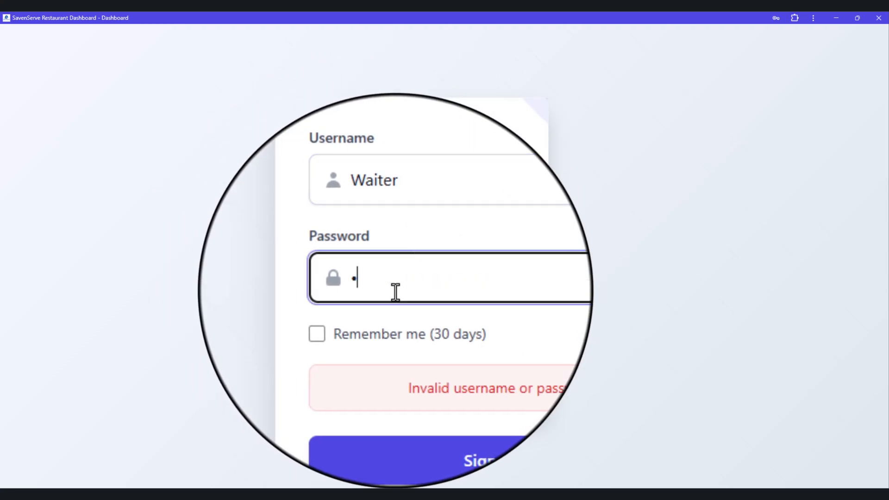
left_click(432, 365)
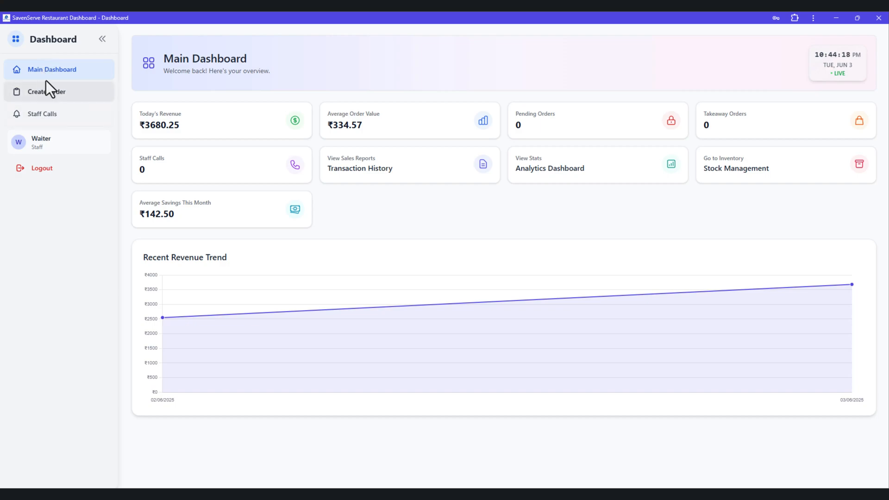
Look through the Create Order and Staff Calls pages available to the waiter, and return to the Main Dashboard.
left_click(54, 99)
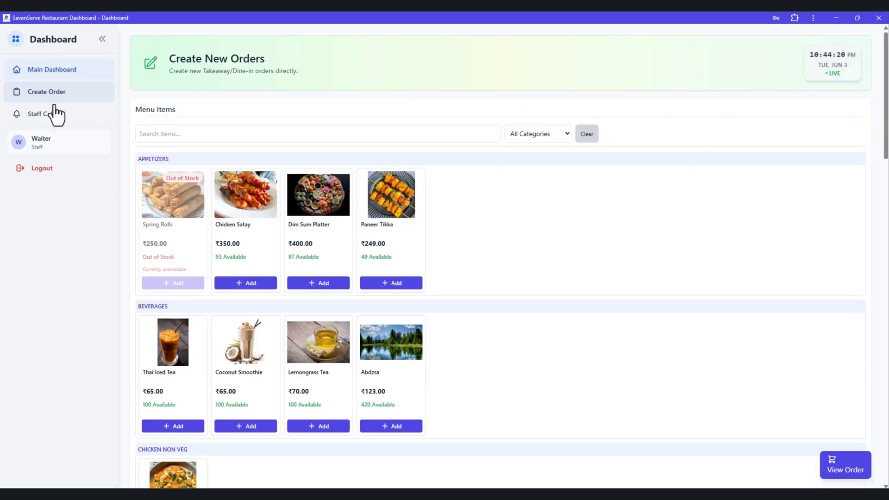
left_click(54, 114)
left_click(50, 72)
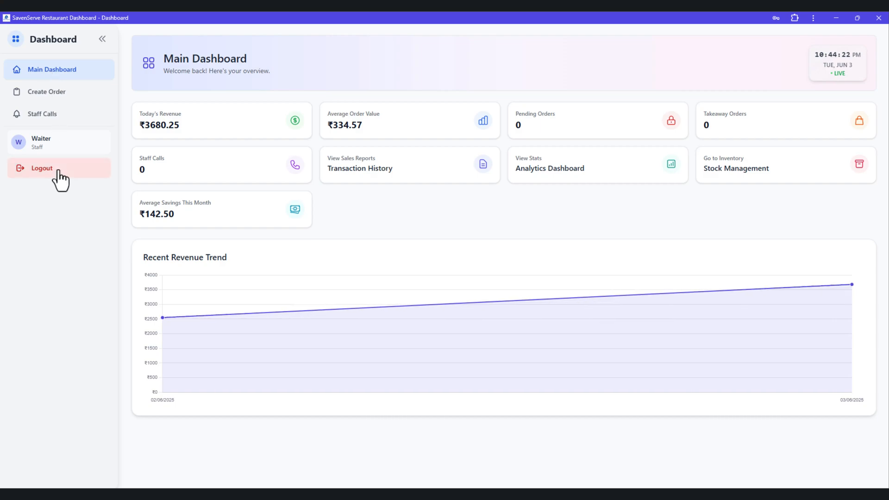
Log out of the Waiter account and confirm the logout.
left_click(44, 168)
left_click(413, 303)
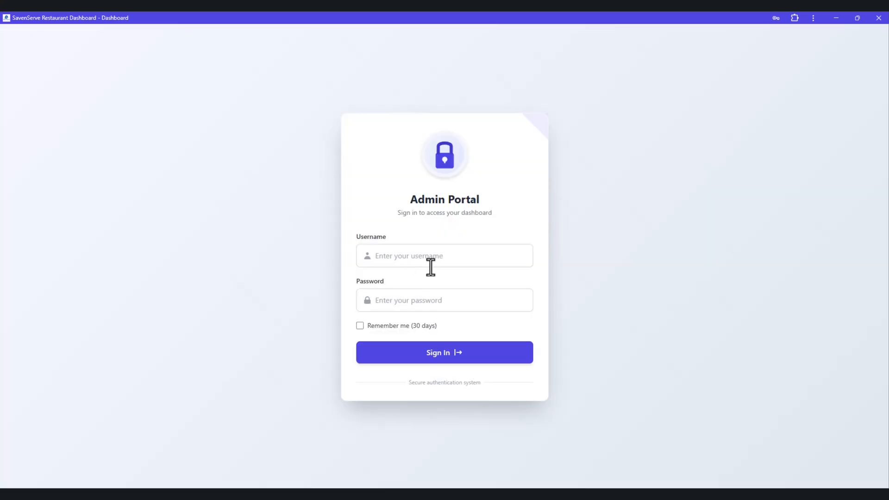
Sign in with the admin username "a" and the account password, and open the User Management page.
left_click(431, 267)
type("a")
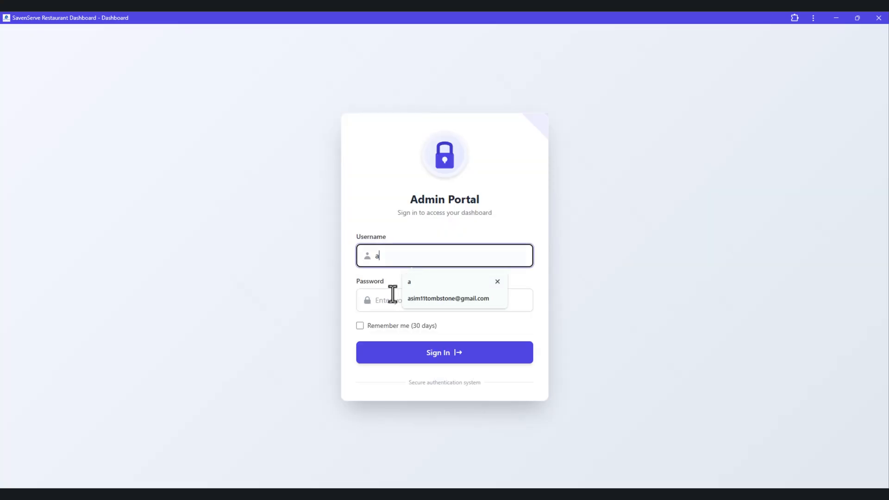
key("Tab")
type("a")
left_click(396, 358)
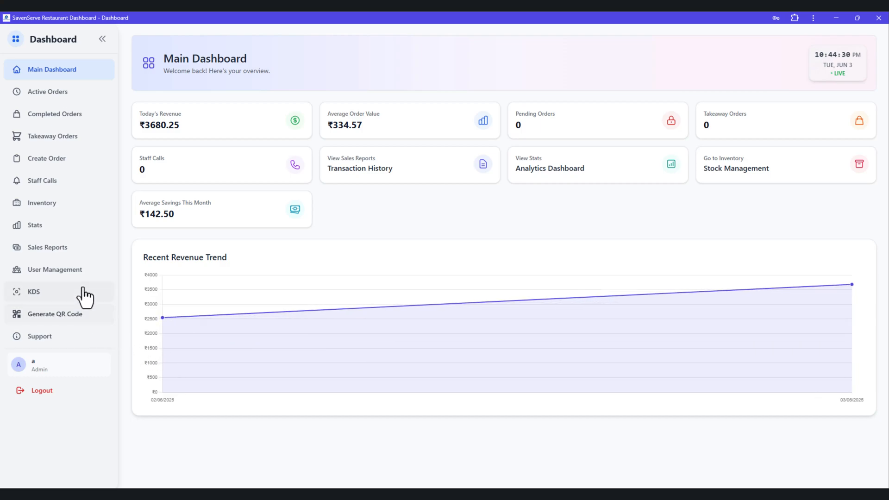
left_click(76, 272)
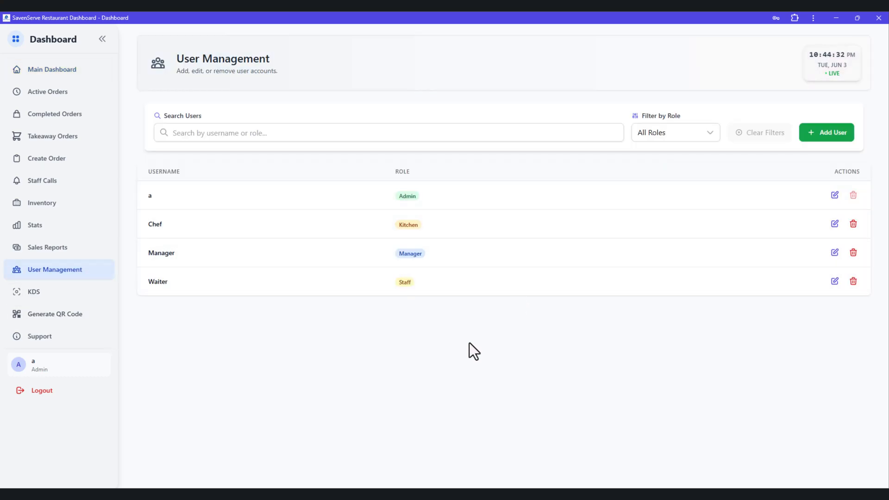